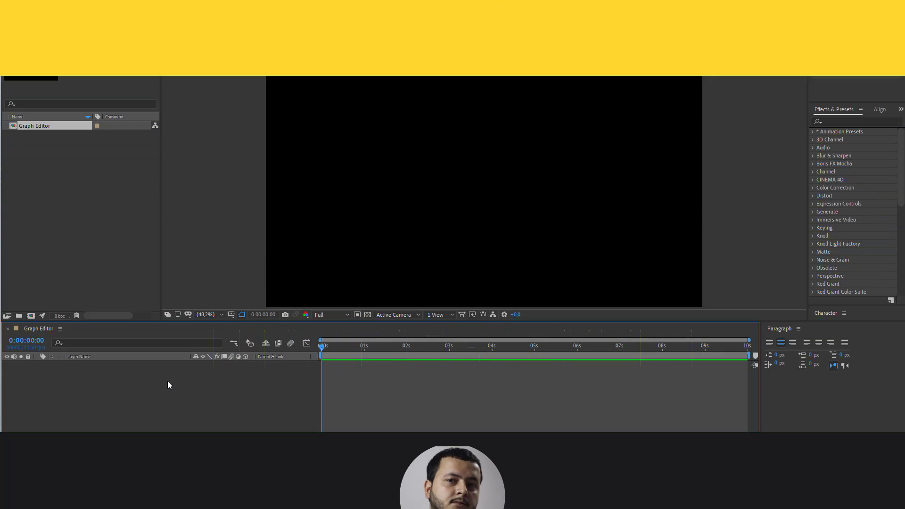
# Step: Draw a circle near the frame's upper left with the Ellipse Tool
pyautogui.moveTo(104, 26); pyautogui.dragTo(143, 27)
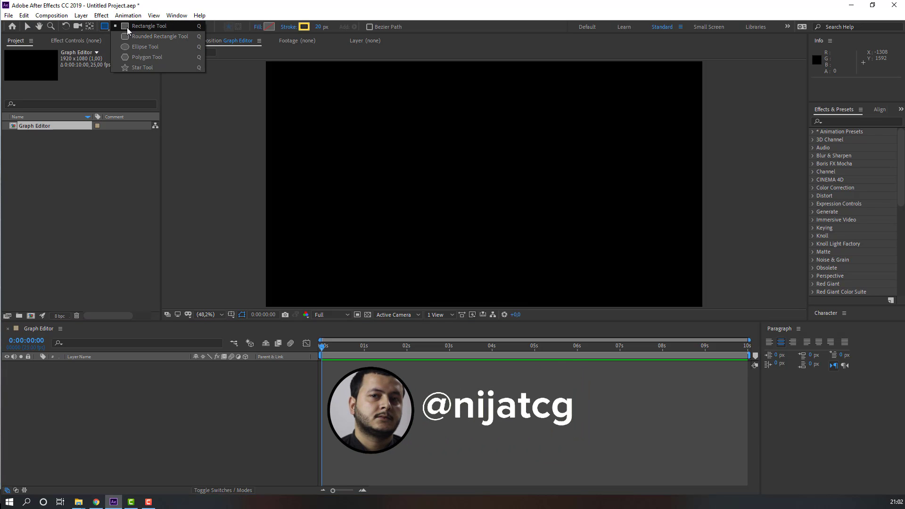
pyautogui.click(146, 47)
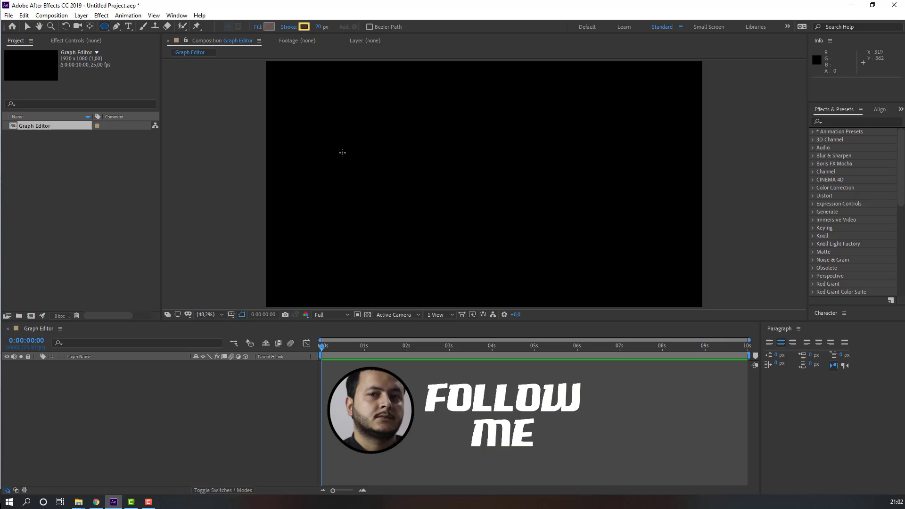
pyautogui.moveTo(311, 109); pyautogui.dragTo(341, 136)
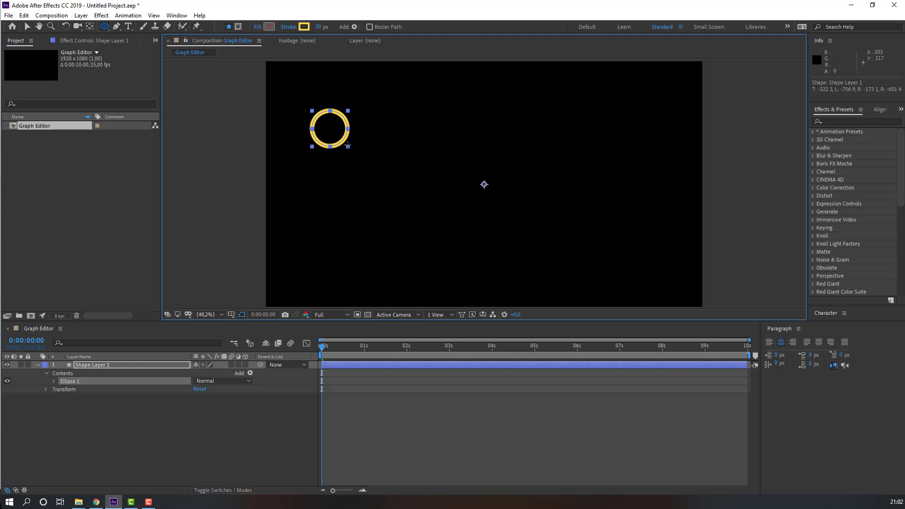
# Step: Set the circle's stroke to None and its fill to solid orange
pyautogui.click(289, 27)
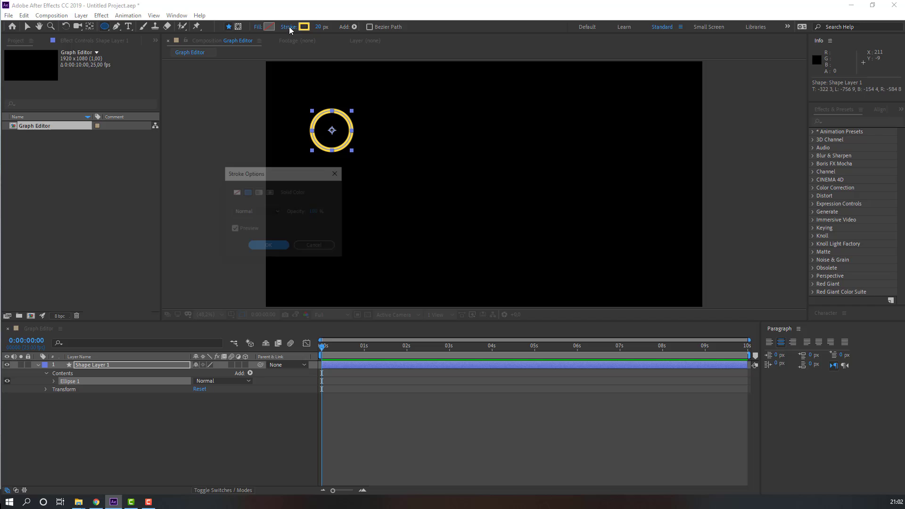
pyautogui.click(236, 192)
pyautogui.click(275, 249)
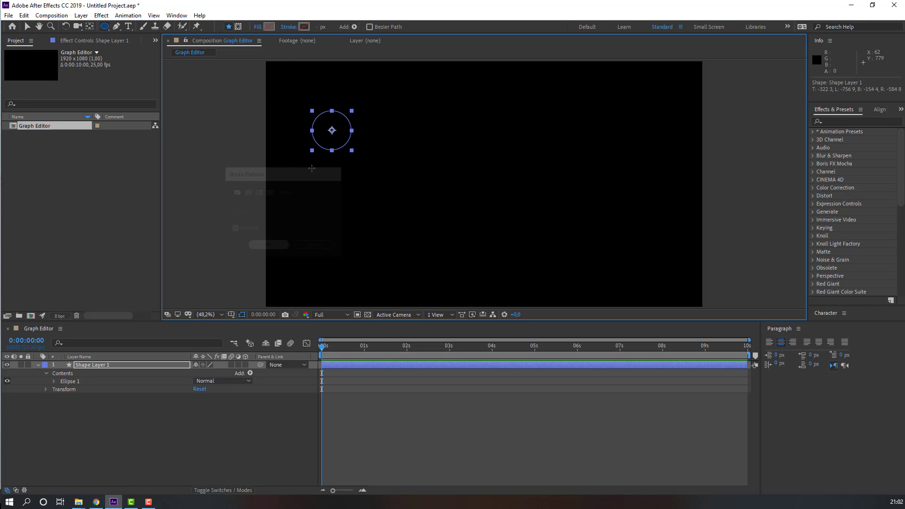
pyautogui.click(271, 29)
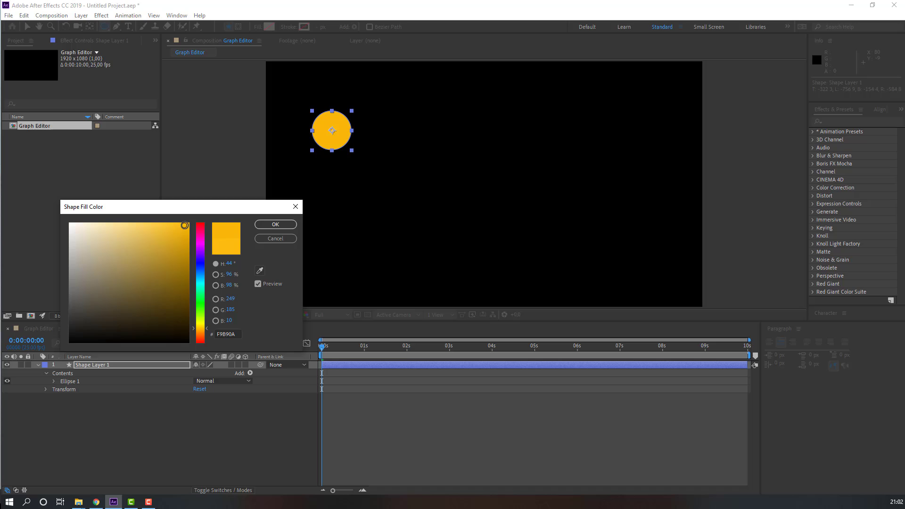
pyautogui.click(265, 225)
# Step: Collapse the shape layer and move the circle slightly down and left
pyautogui.click(28, 27)
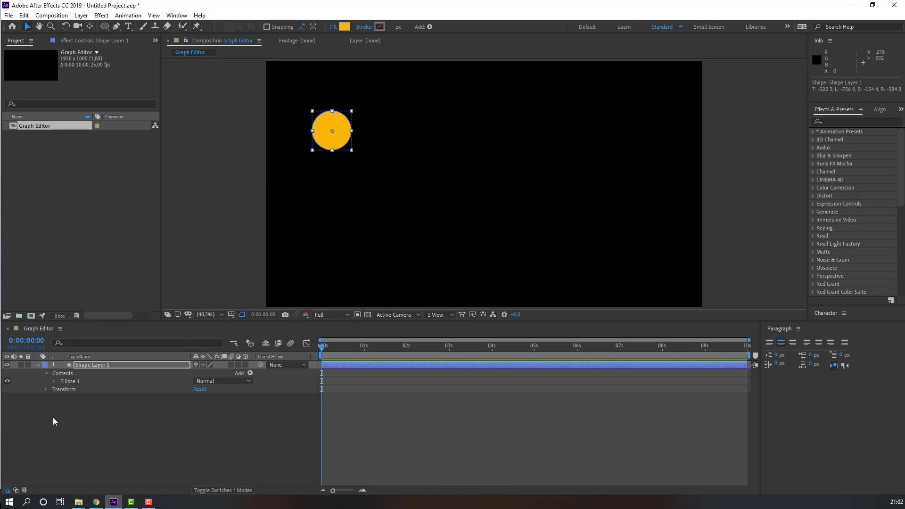
pyautogui.click(37, 364)
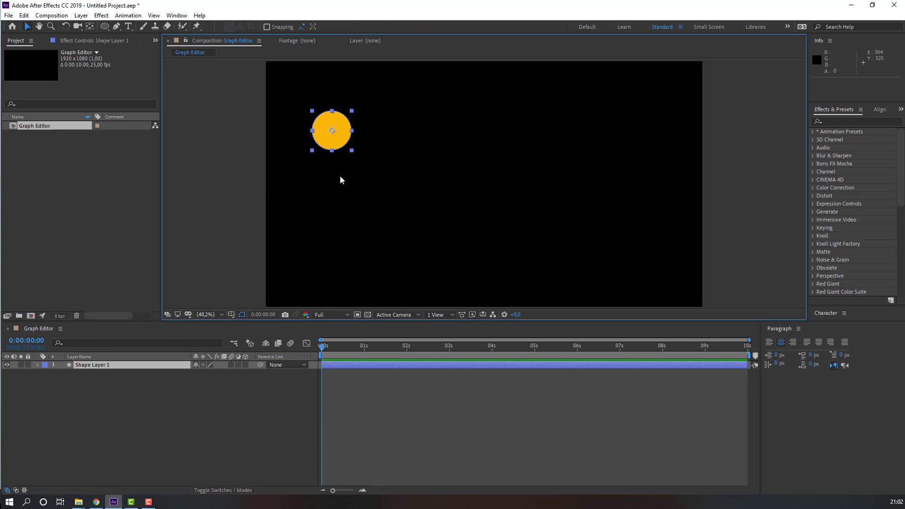
pyautogui.moveTo(351, 135); pyautogui.dragTo(323, 144)
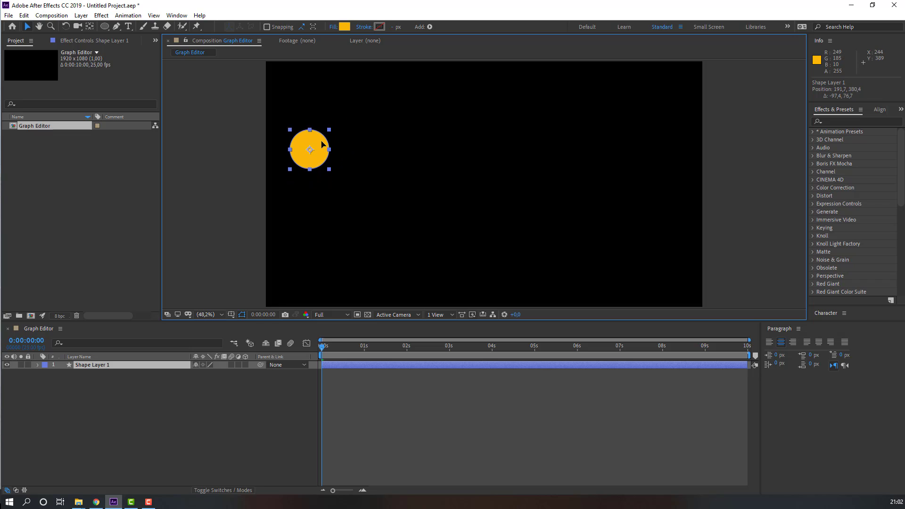
# Step: Rename the circle's layer to normal_keyframe
pyautogui.click(93, 383)
pyautogui.click(96, 367)
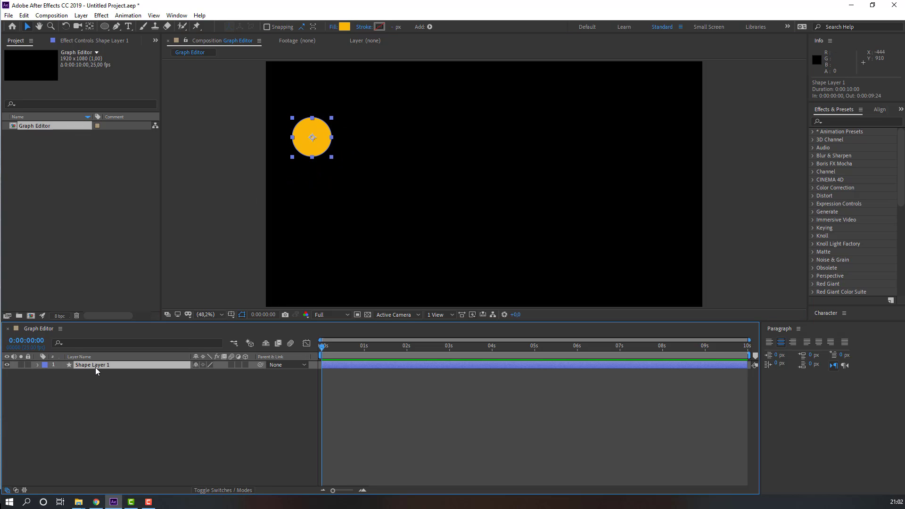
pyautogui.write('normal_keyframe')
pyautogui.press('Return')
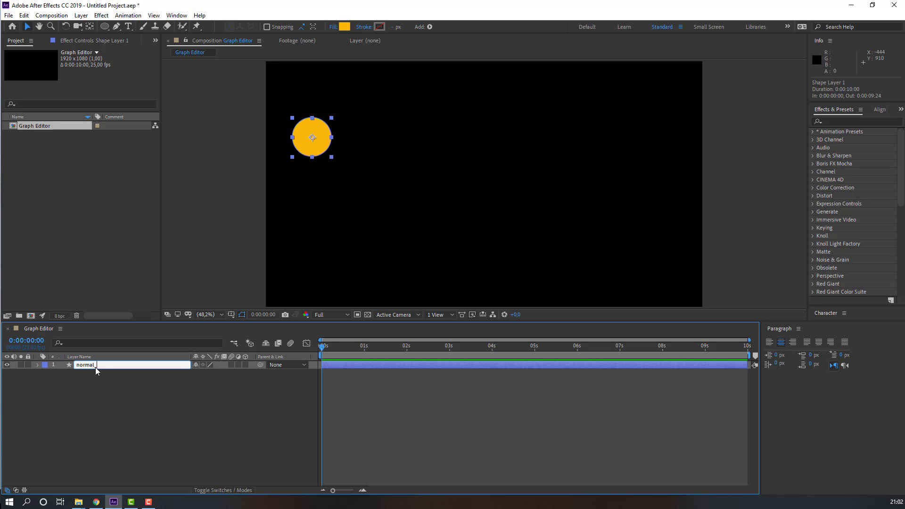
pyautogui.press('Return')
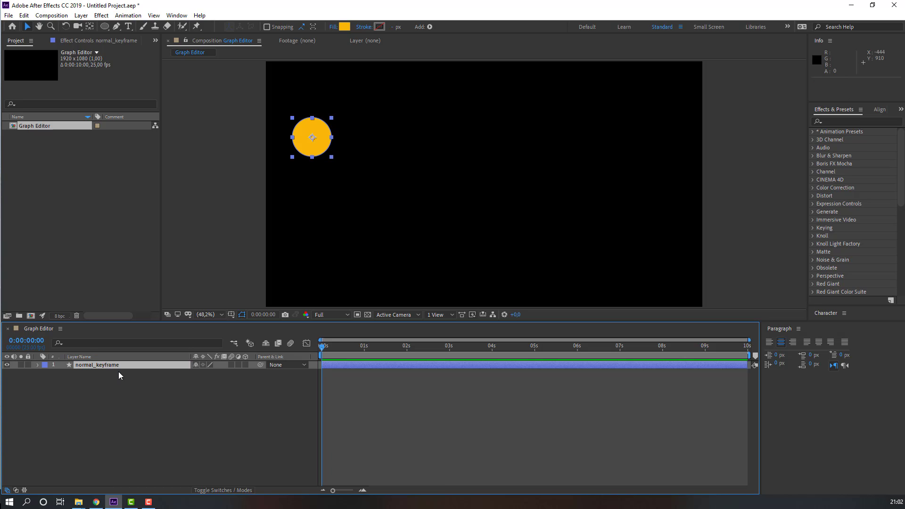
# Step: Duplicate normal_keyframe and name the copy 'graph editor'
pyautogui.click(103, 395)
pyautogui.click(101, 367)
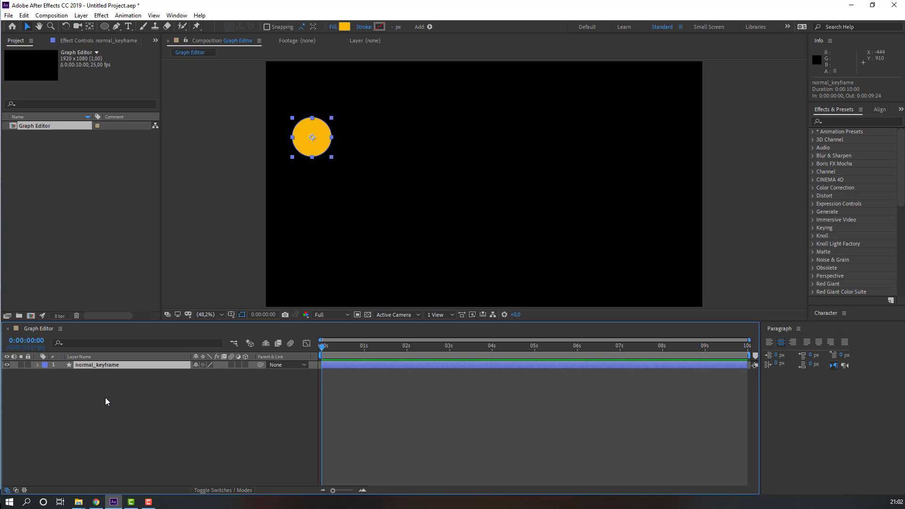
pyautogui.hotkey('ctrl', 'd')
pyautogui.press('Return')
pyautogui.write('graph editor')
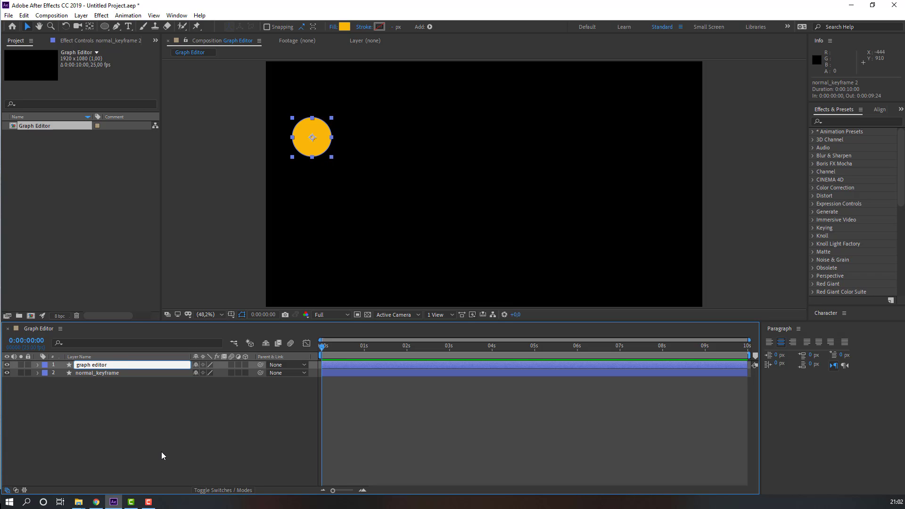
pyautogui.click(161, 456)
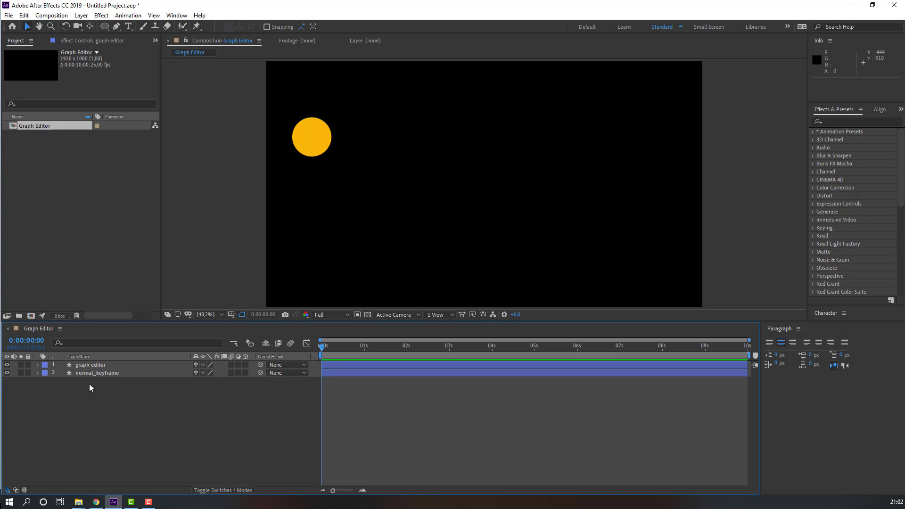
# Step: Nudge the graph editor circle downward twice with Shift+Down
pyautogui.click(94, 365)
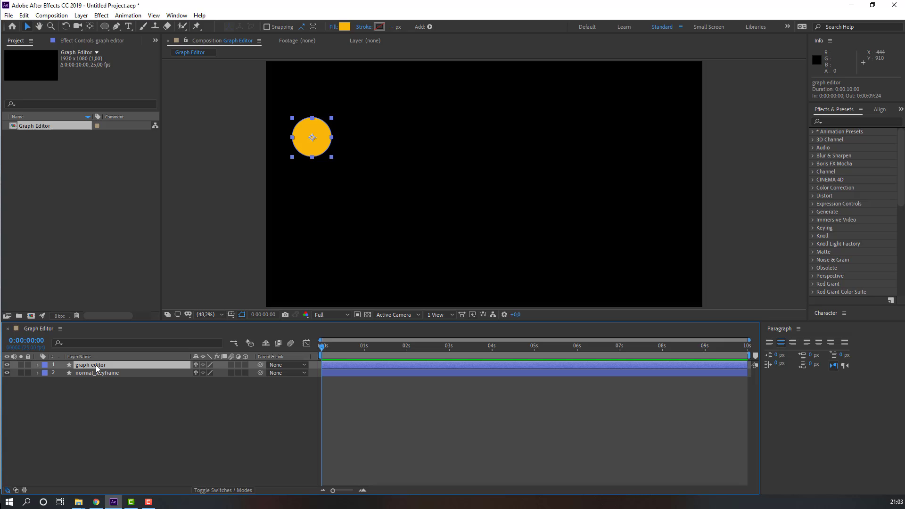
pyautogui.hotkey('shift', 'Down')
pyautogui.hotkey('shift', 'Down')
pyautogui.hotkey('shift', 'Down')
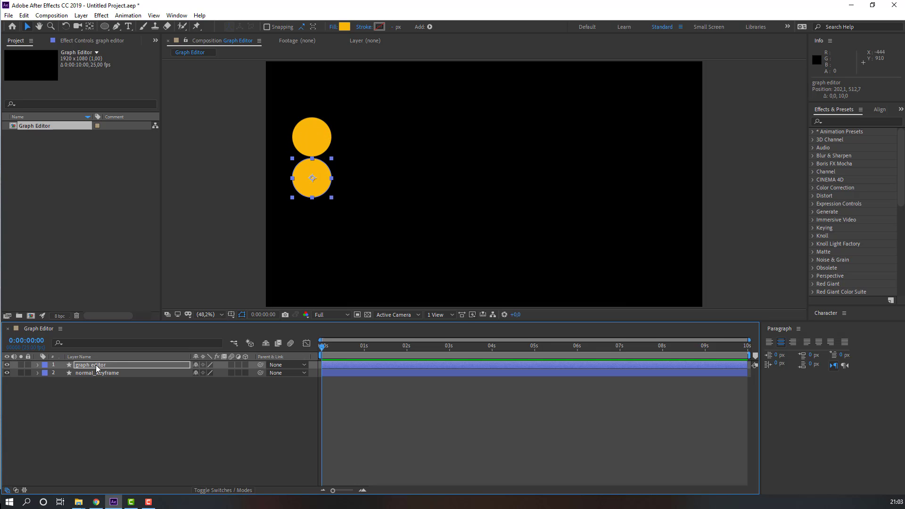
pyautogui.hotkey('shift', 'Down')
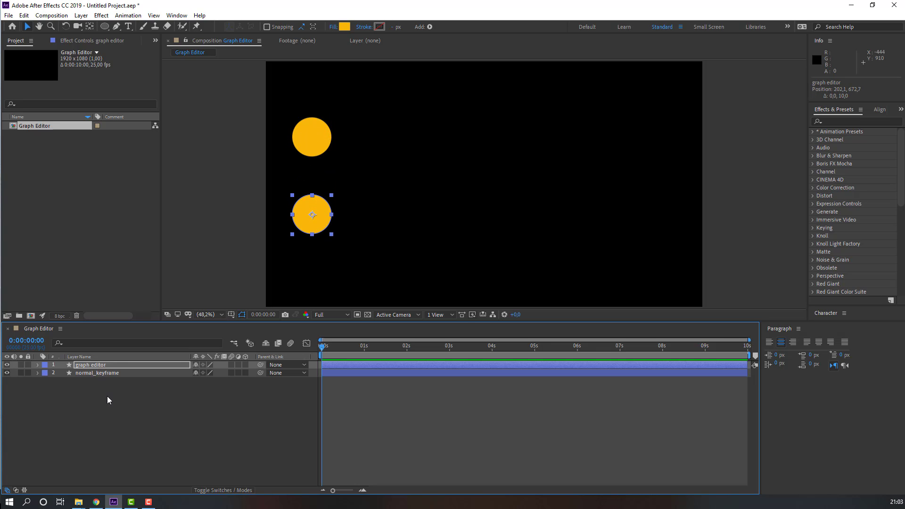
# Step: Keyframe Position on both circle layers and move both circles to the right side
pyautogui.click(103, 410)
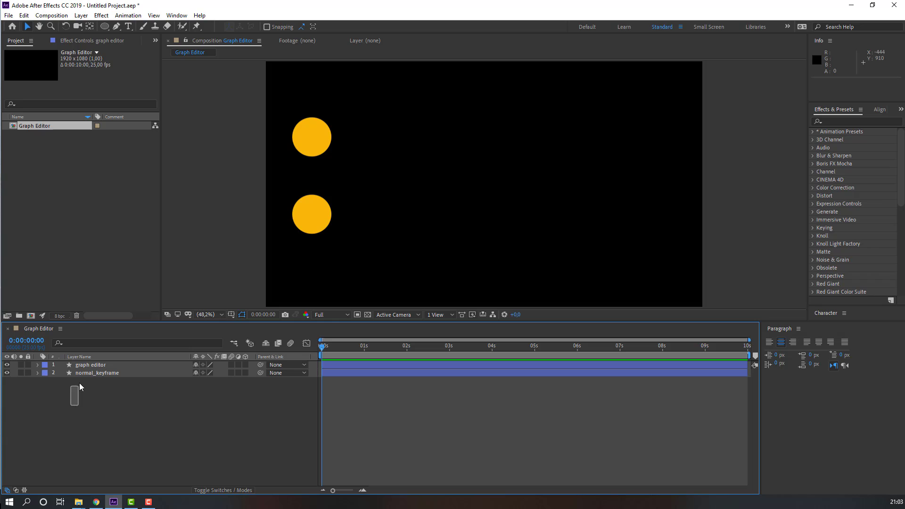
pyautogui.moveTo(79, 384); pyautogui.dragTo(91, 359)
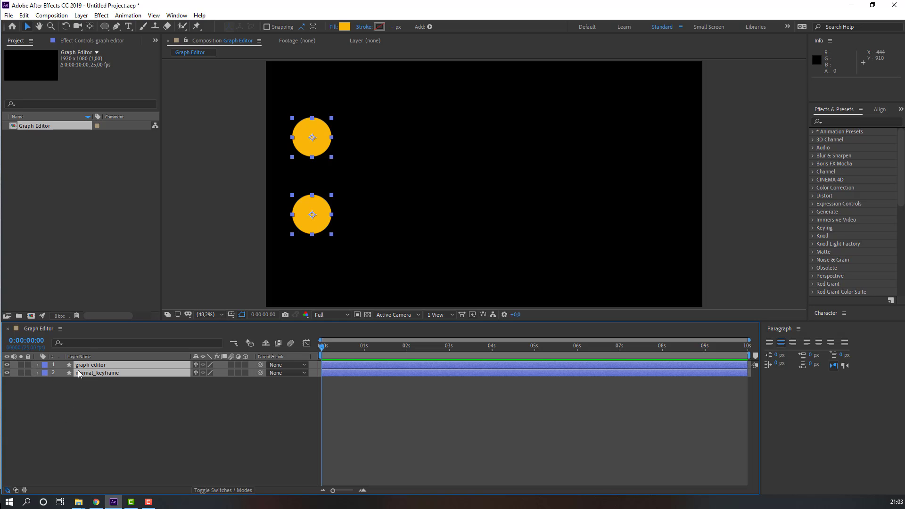
pyautogui.press('p')
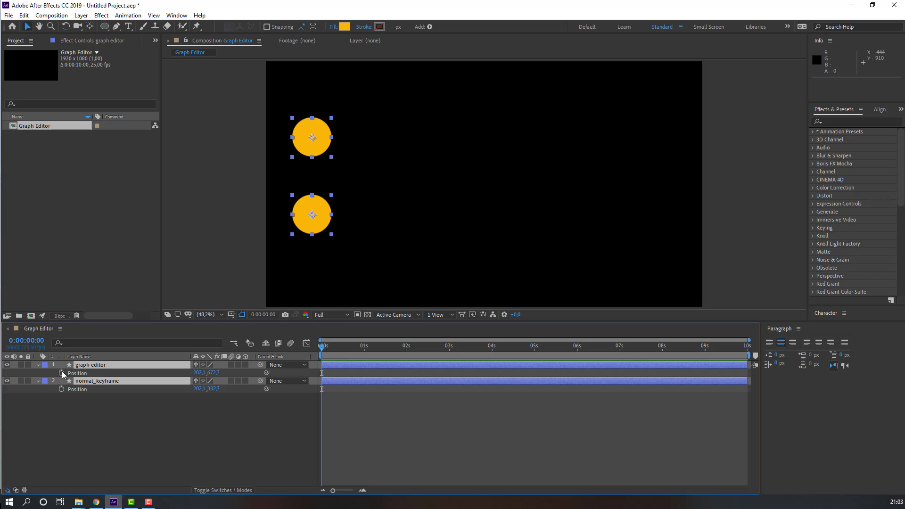
pyautogui.click(61, 373)
pyautogui.click(62, 389)
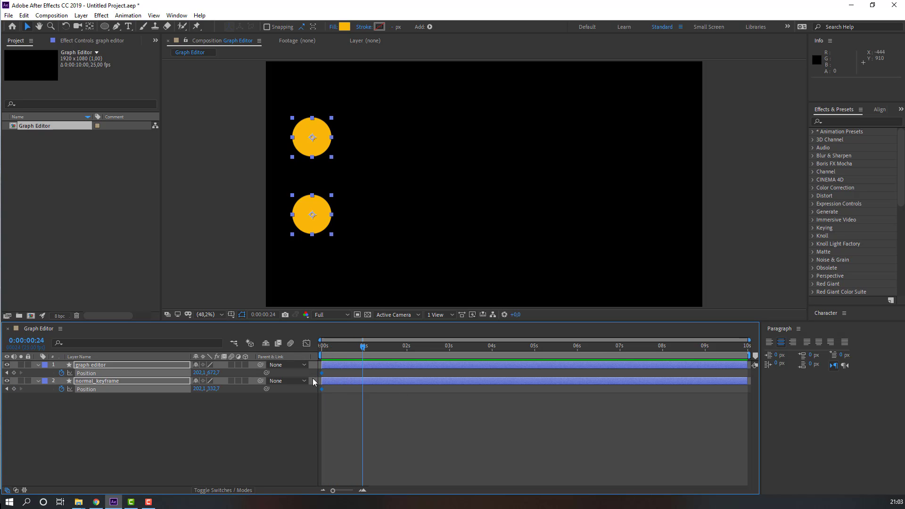
pyautogui.moveTo(196, 375); pyautogui.dragTo(868, 365)
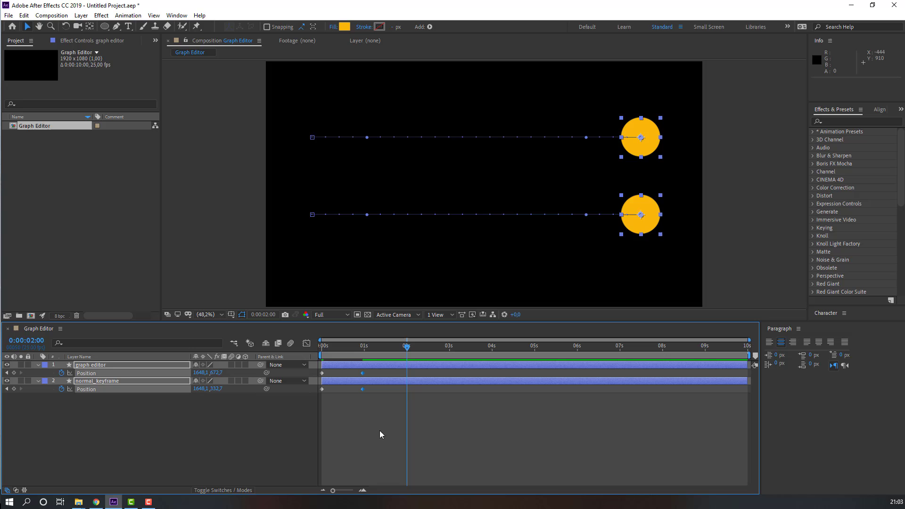
# Step: Copy the starting Position keyframe and paste it at the 2 s mark
pyautogui.moveTo(332, 373); pyautogui.dragTo(315, 406)
pyautogui.hotkey('ctrl', 'c')
pyautogui.hotkey('ctrl', 'v')
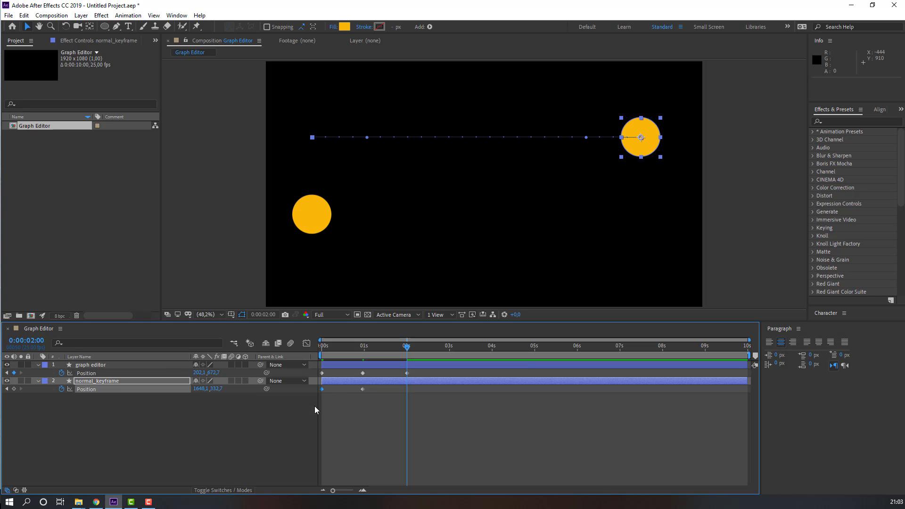
pyautogui.hotkey('ctrl', 'v')
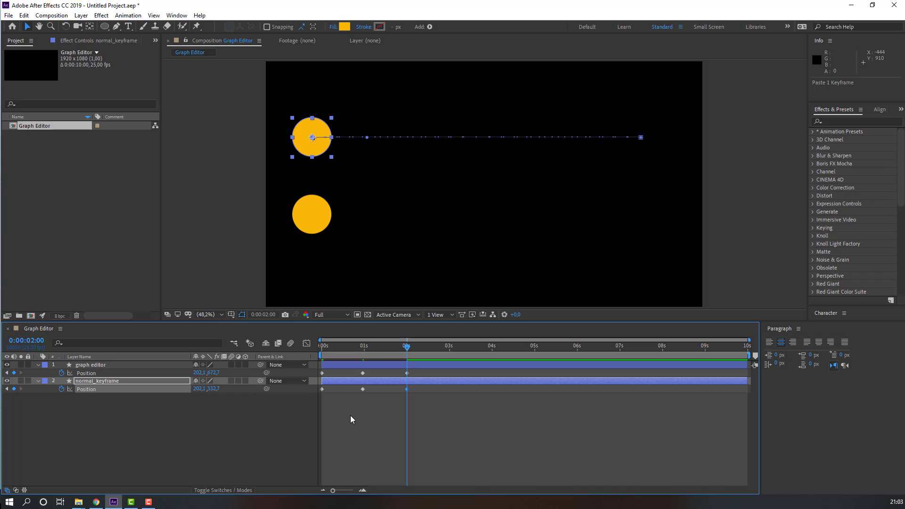
# Step: End the work area at 2 seconds, preview, and select normal_keyframe
pyautogui.press('n')
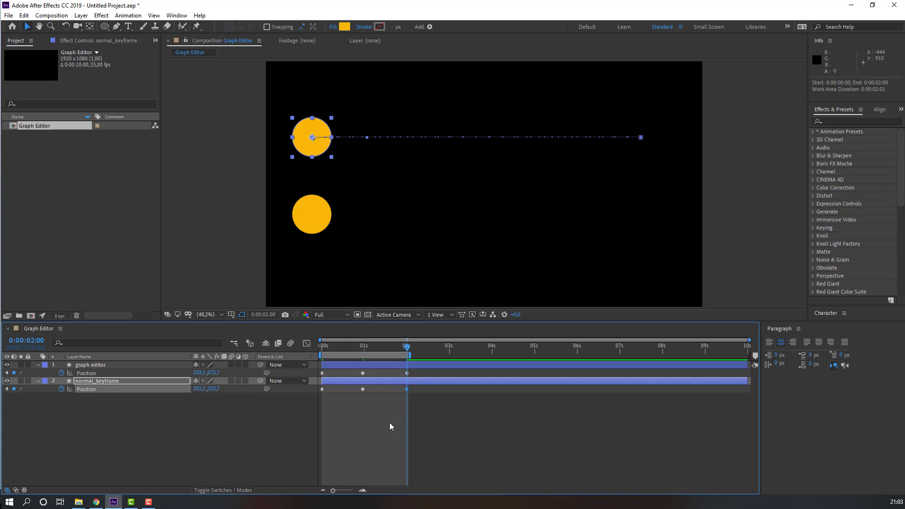
pyautogui.press('space')
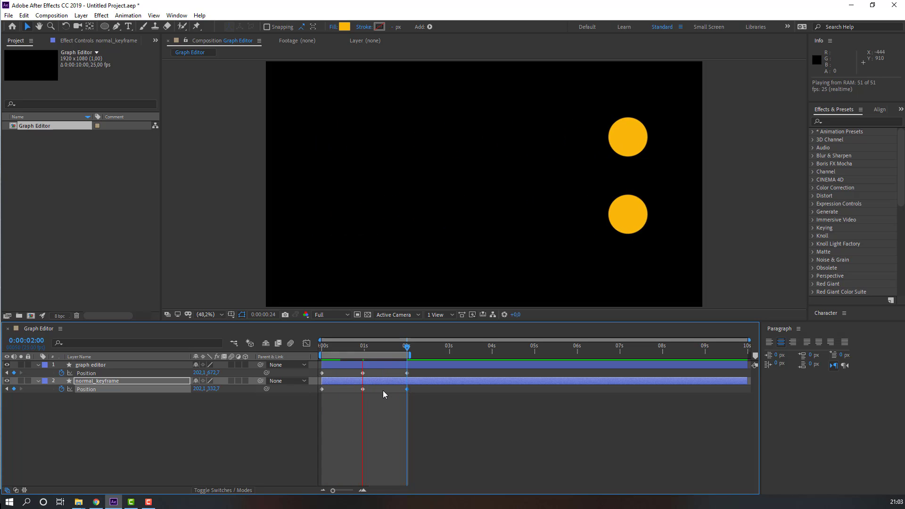
pyautogui.press('space')
pyautogui.click(95, 441)
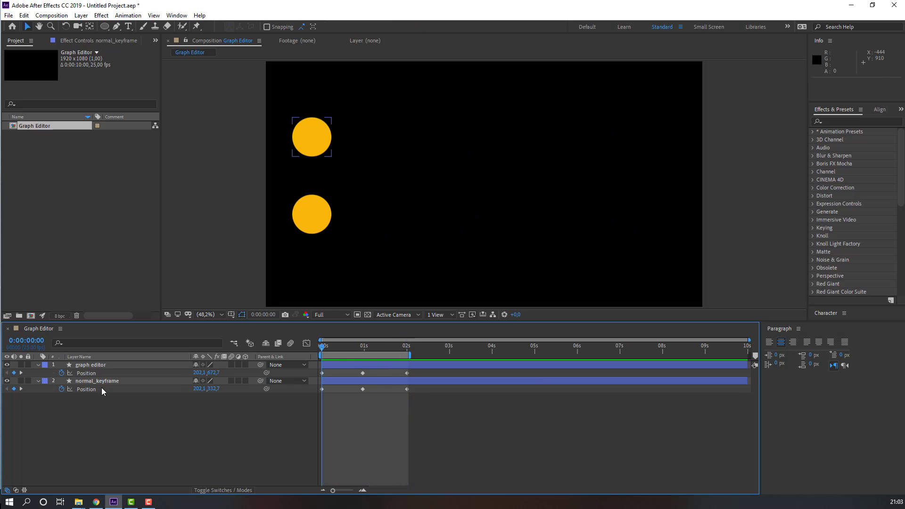
pyautogui.click(108, 385)
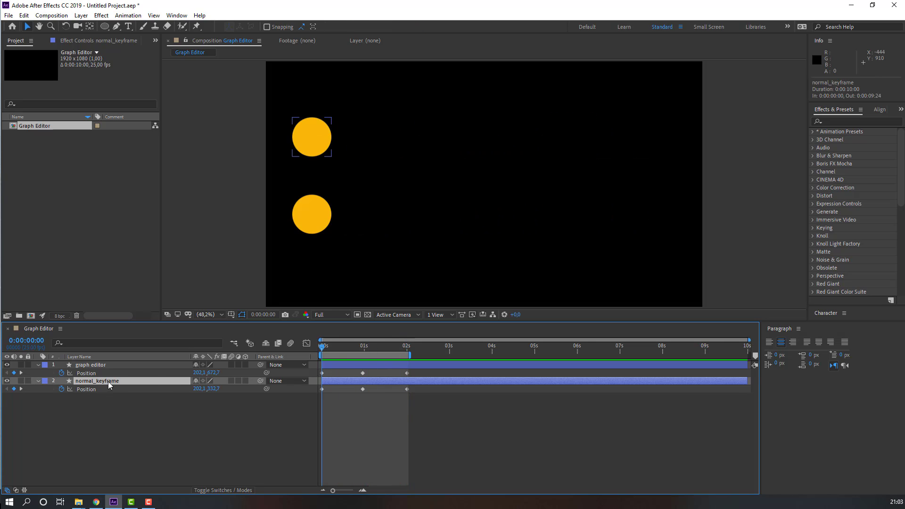
# Step: Apply Easy Ease to all Position keyframes of the graph editor layer
pyautogui.click(82, 366)
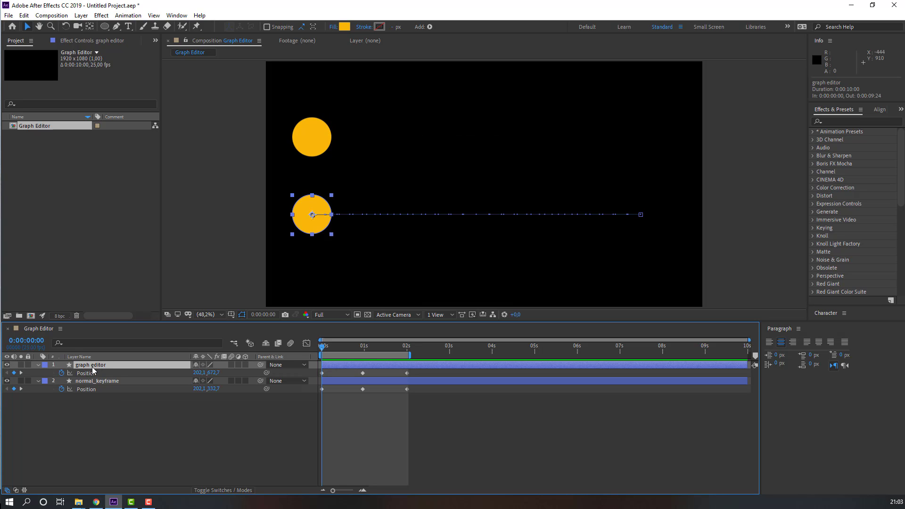
pyautogui.moveTo(438, 372); pyautogui.dragTo(336, 369)
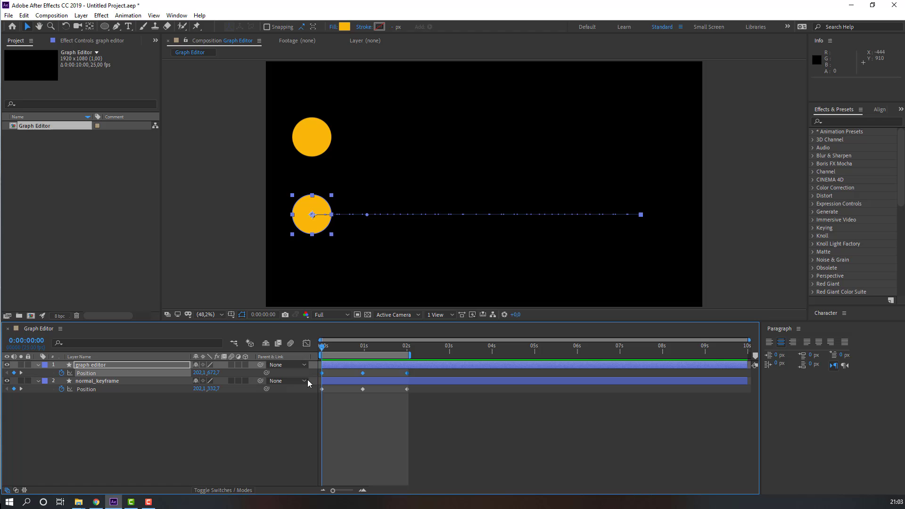
pyautogui.rightClick(323, 374)
pyautogui.moveTo(375, 368)
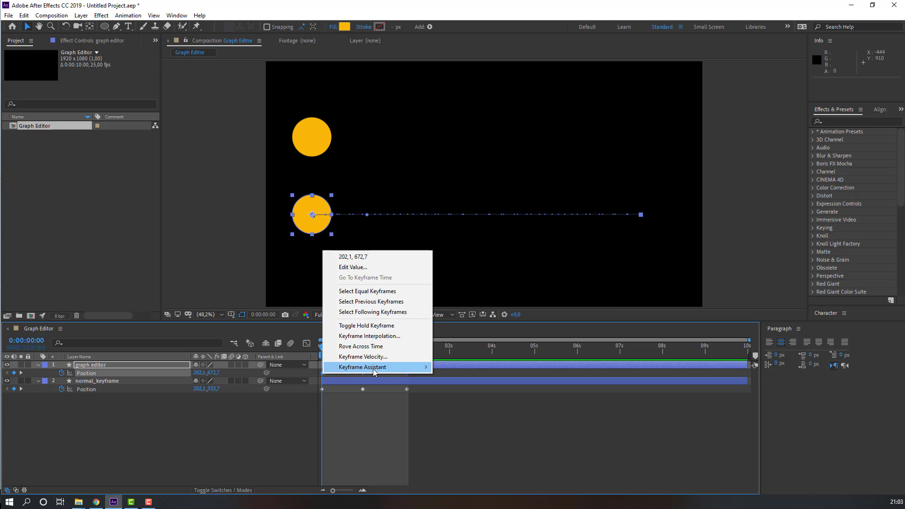
pyautogui.click(448, 400)
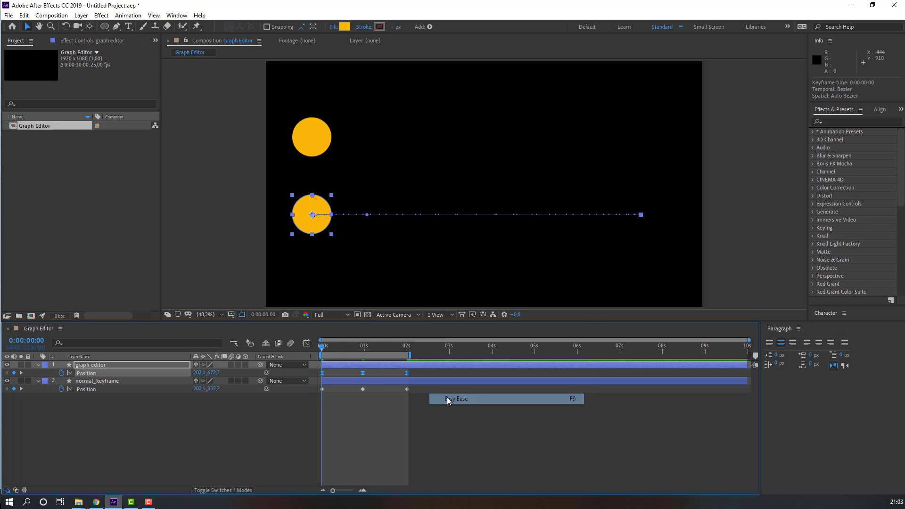
pyautogui.click(454, 441)
# Step: Preview the eased motion, then reselect the graph editor Position keyframes
pyautogui.press('space')
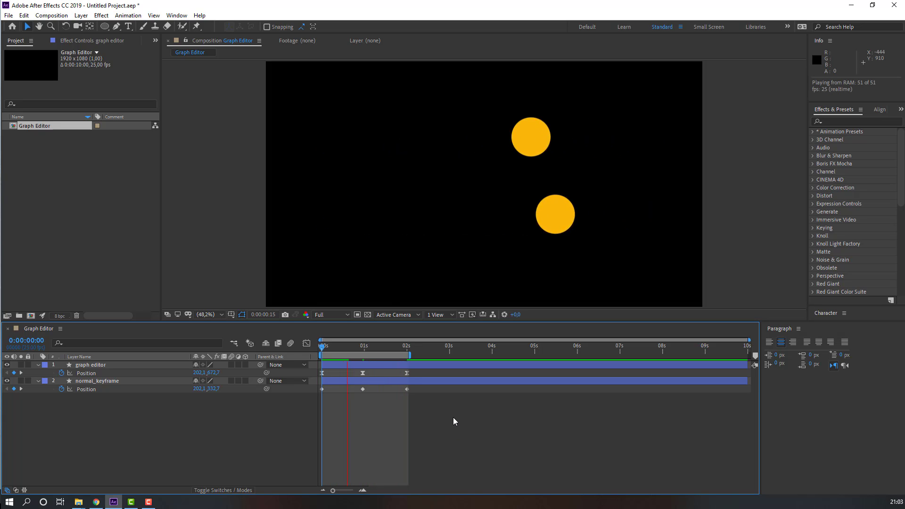
pyautogui.click(100, 365)
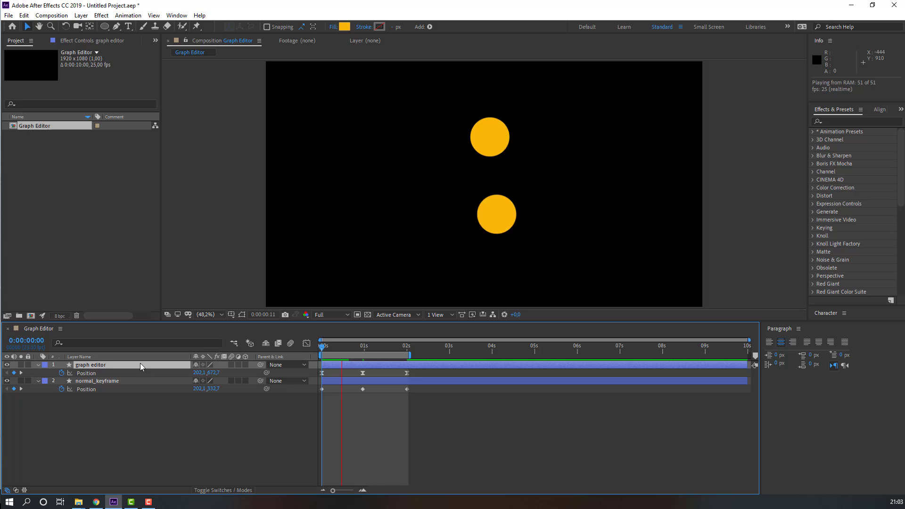
pyautogui.click(243, 315)
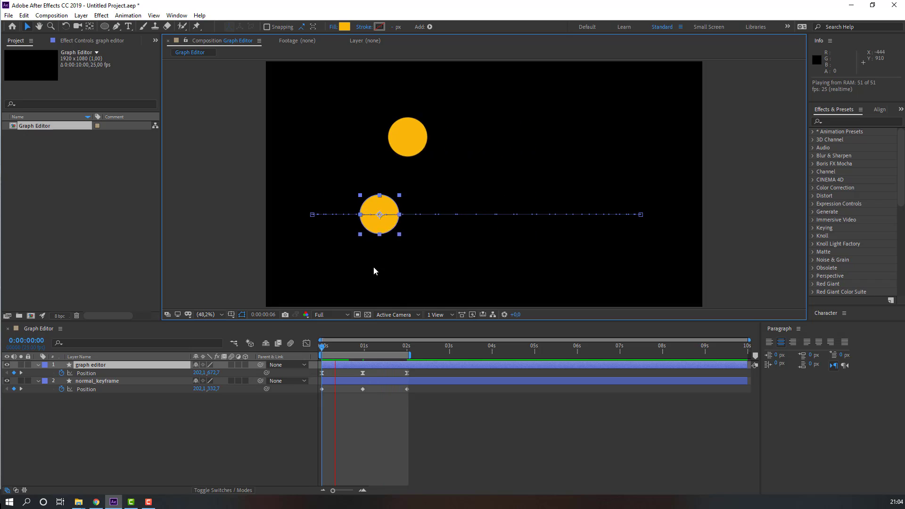
pyautogui.moveTo(427, 372); pyautogui.dragTo(314, 382)
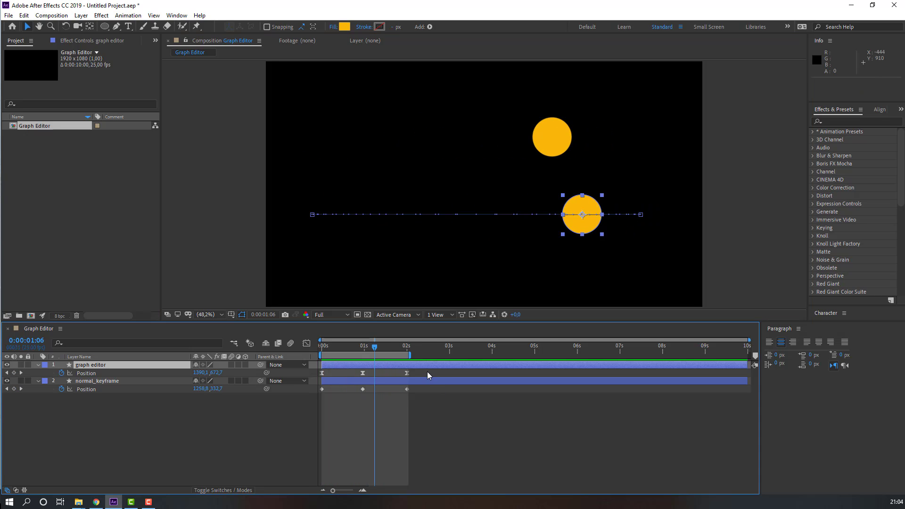
# Step: Show the Graph Editor speed curve, select its keyframes, and preview both circles
pyautogui.click(306, 344)
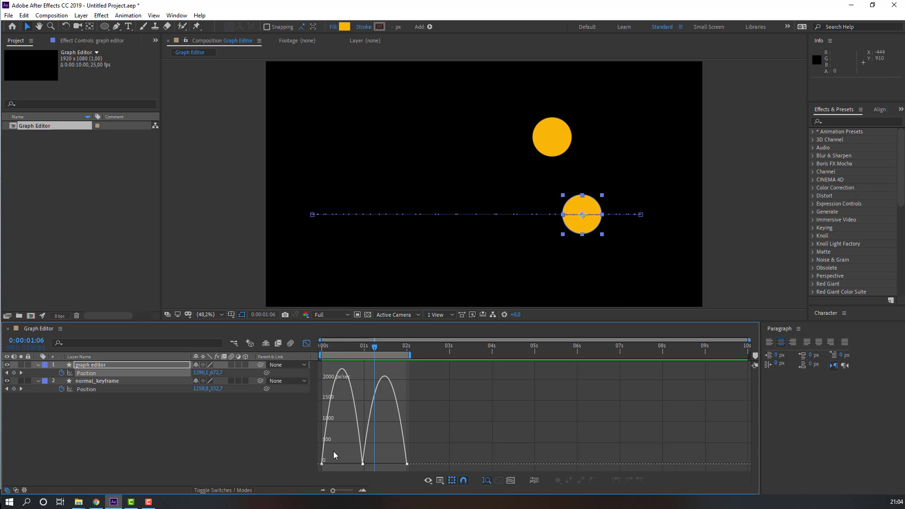
pyautogui.moveTo(350, 450)
pyautogui.mouseDown()
pyautogui.moveTo(378, 474)
pyautogui.moveTo(347, 467)
pyautogui.moveTo(378, 468)
pyautogui.mouseUp()
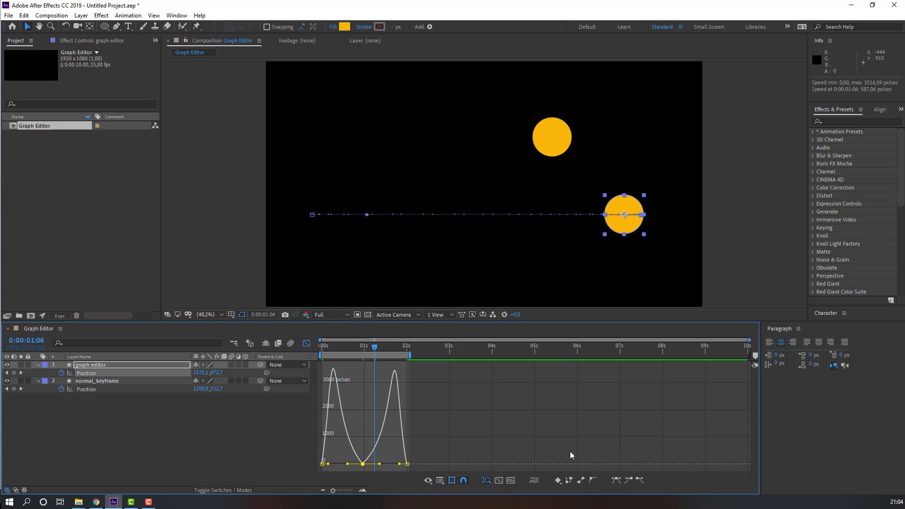
pyautogui.press('space')
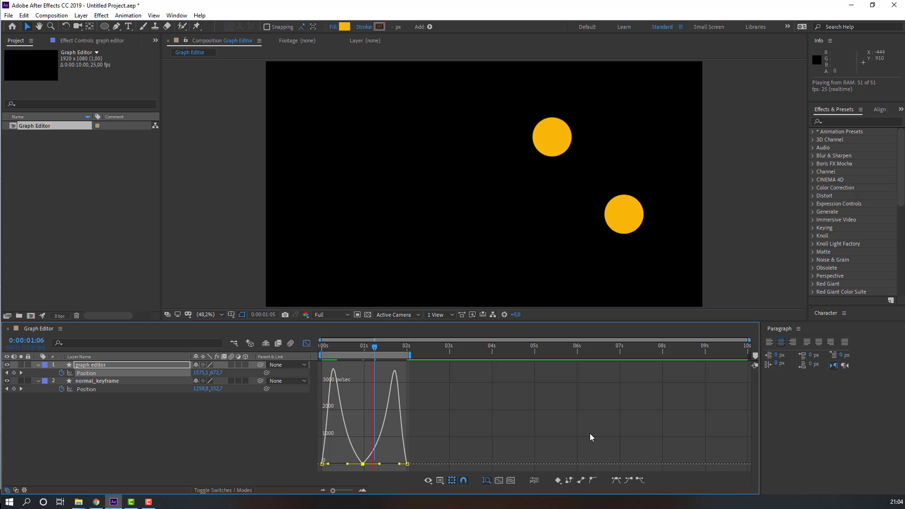
pyautogui.click(103, 367)
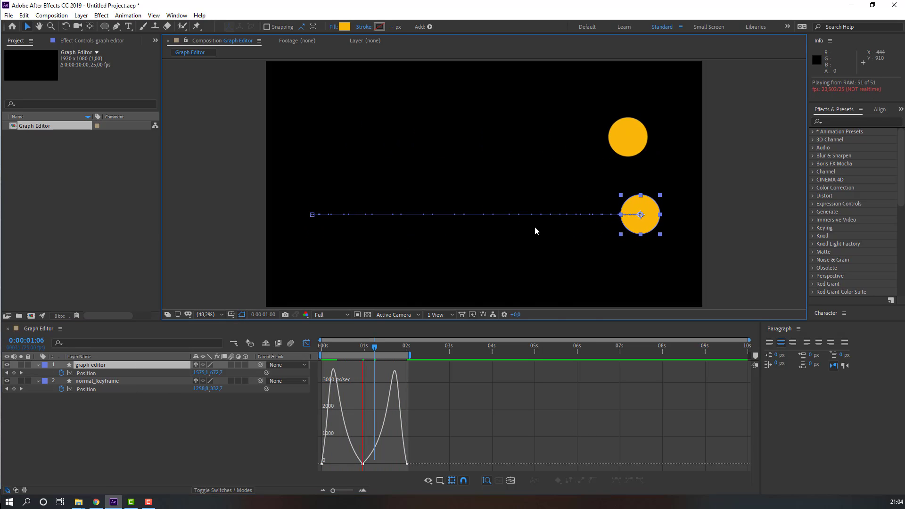
pyautogui.scroll(-2, 534, 226)
pyautogui.scroll(2, 509, 226)
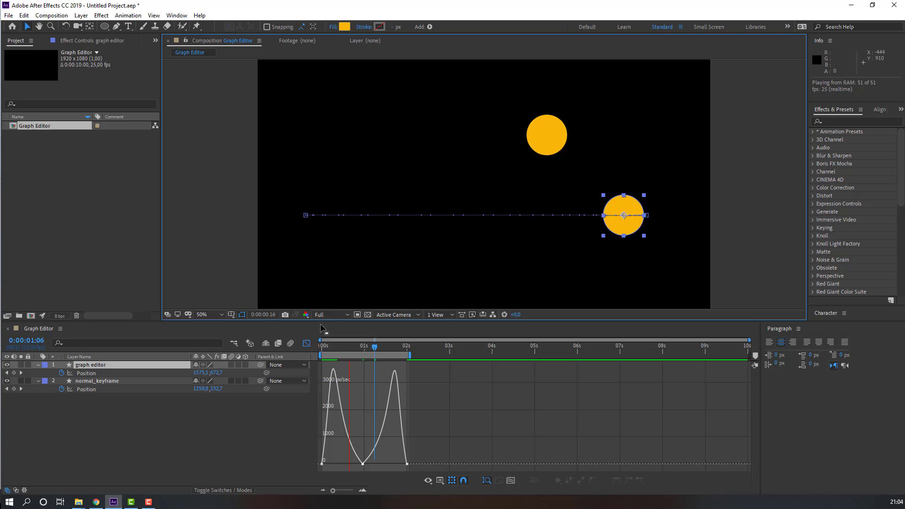
# Step: Drag the first keyframe's influence handle so the motion starts more gently
pyautogui.press('space')
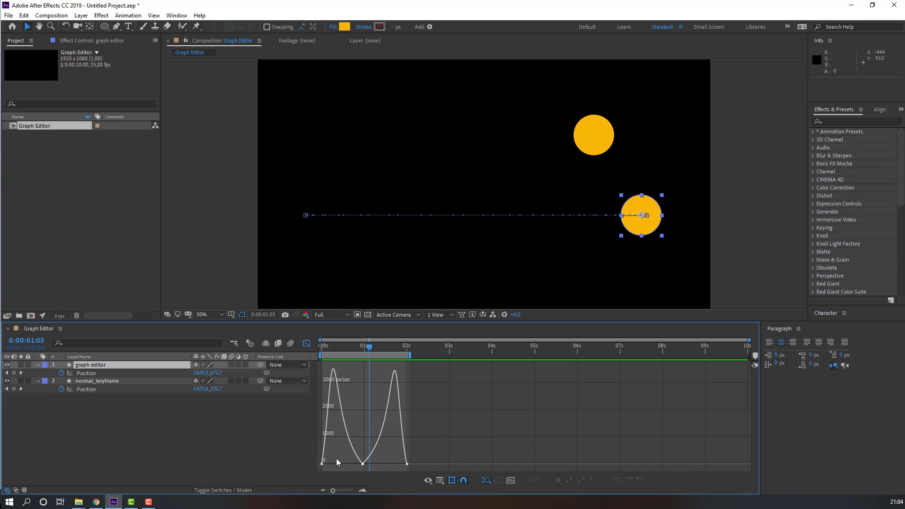
pyautogui.moveTo(314, 466); pyautogui.dragTo(330, 464)
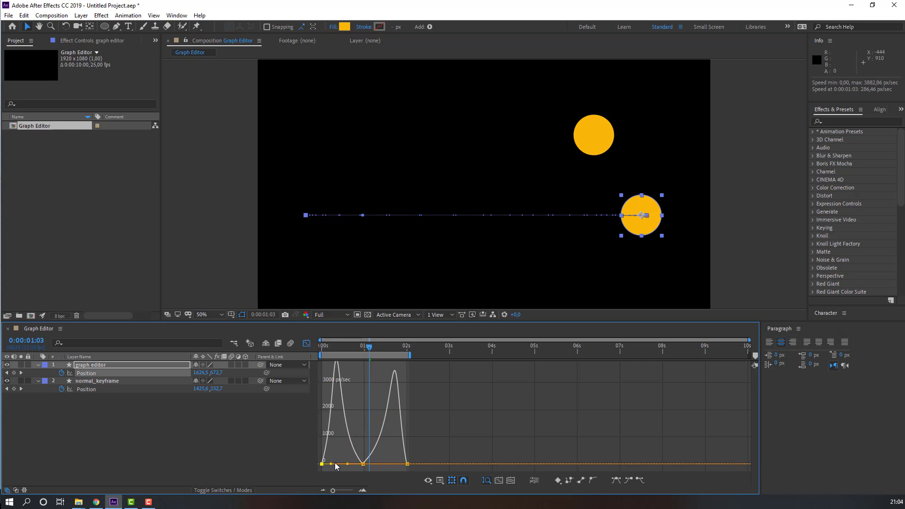
pyautogui.click(348, 464)
pyautogui.click(356, 465)
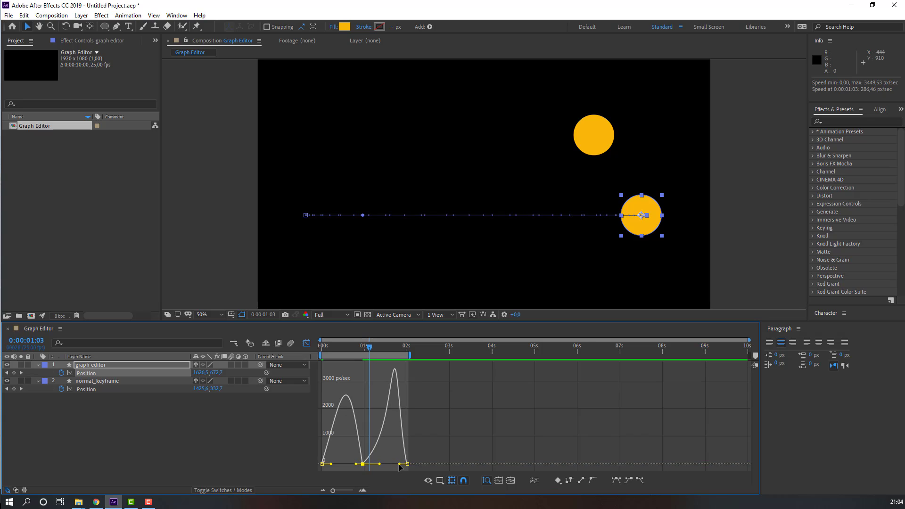
# Step: Reshape the last keyframe's speed handle and preview the new easing
pyautogui.click(393, 467)
pyautogui.moveTo(376, 468); pyautogui.dragTo(372, 467)
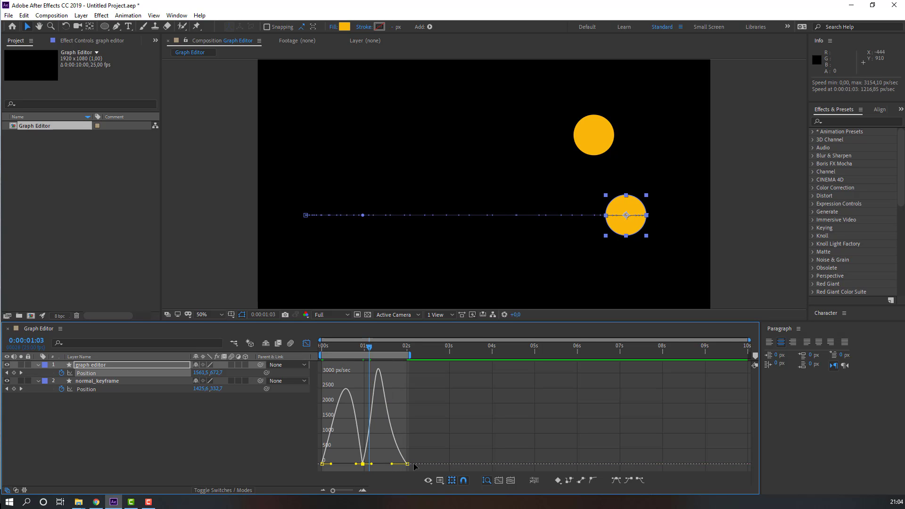
pyautogui.press('space')
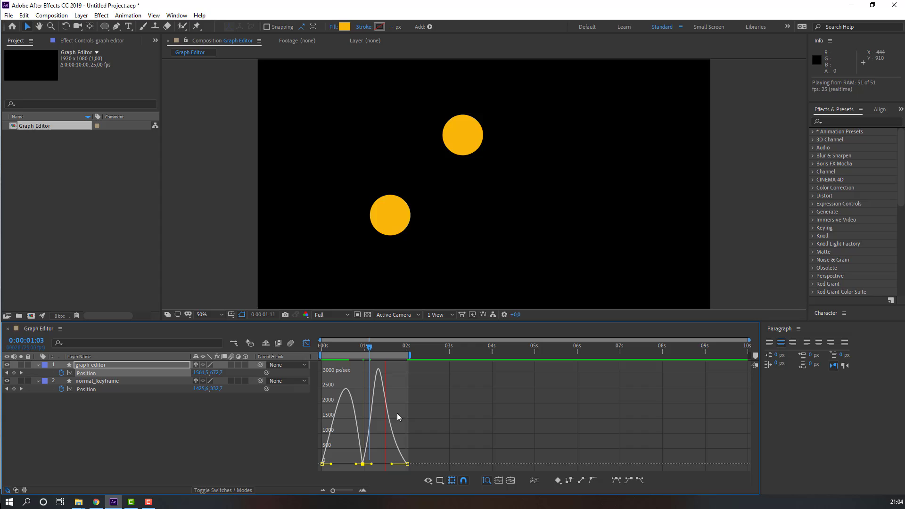
pyautogui.scroll(-2, 365, 188)
pyautogui.scroll(2, 382, 200)
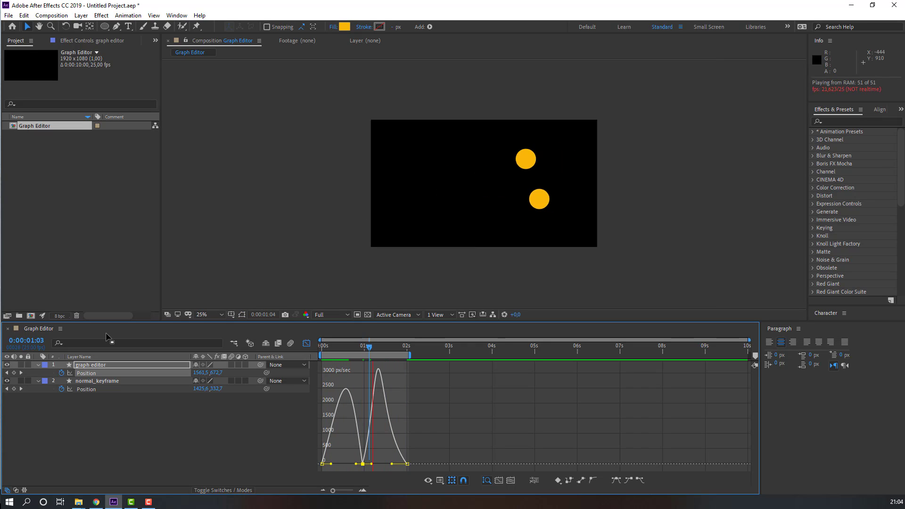
pyautogui.click(91, 367)
pyautogui.scroll(2, 520, 247)
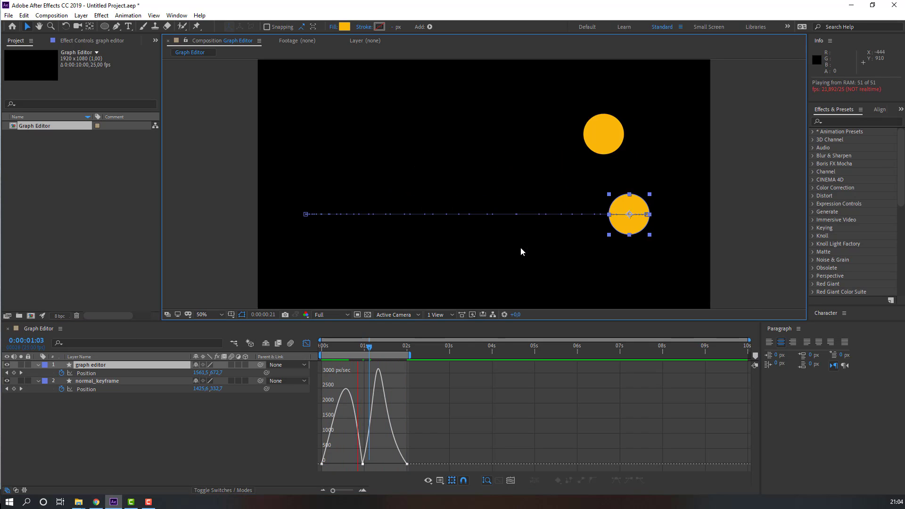